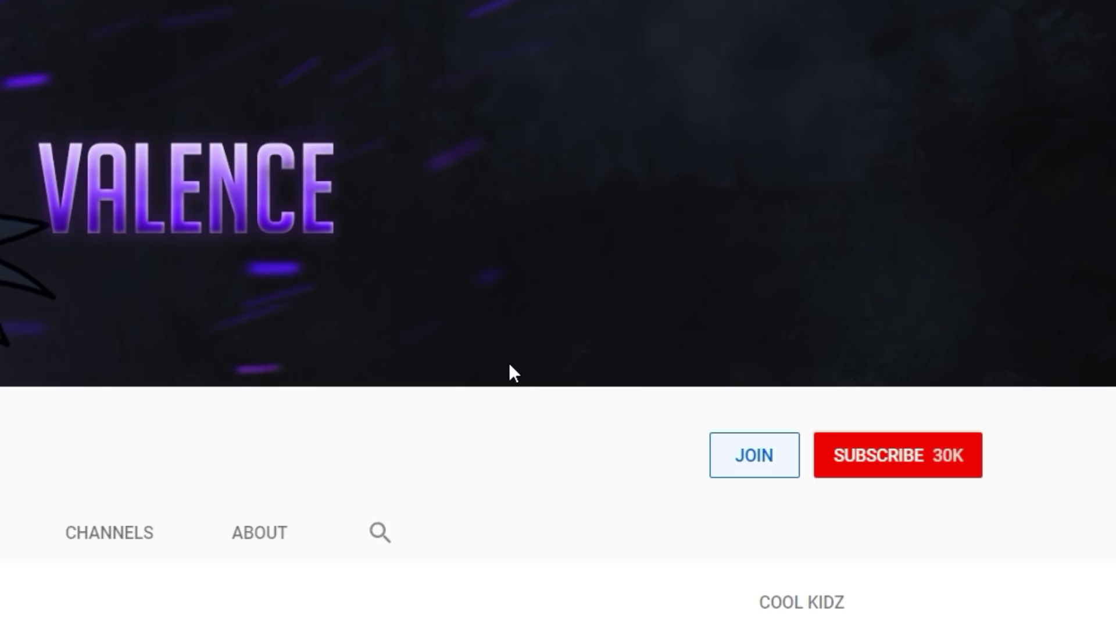
Open the YouTube channel's JOIN membership offer.
{"action": "left_click", "coordinate": [777, 459]}
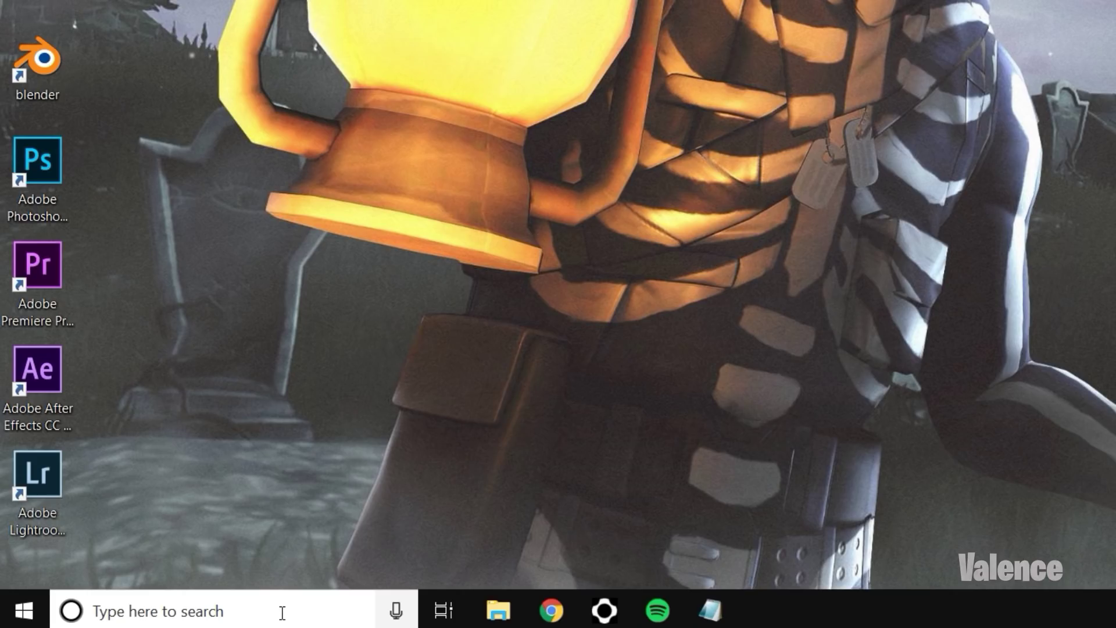
Search %appdata% and go up to the AppData folder in File Explorer.
{"action": "left_click", "coordinate": [282, 612]}
{"action": "type", "text": "%appda"}
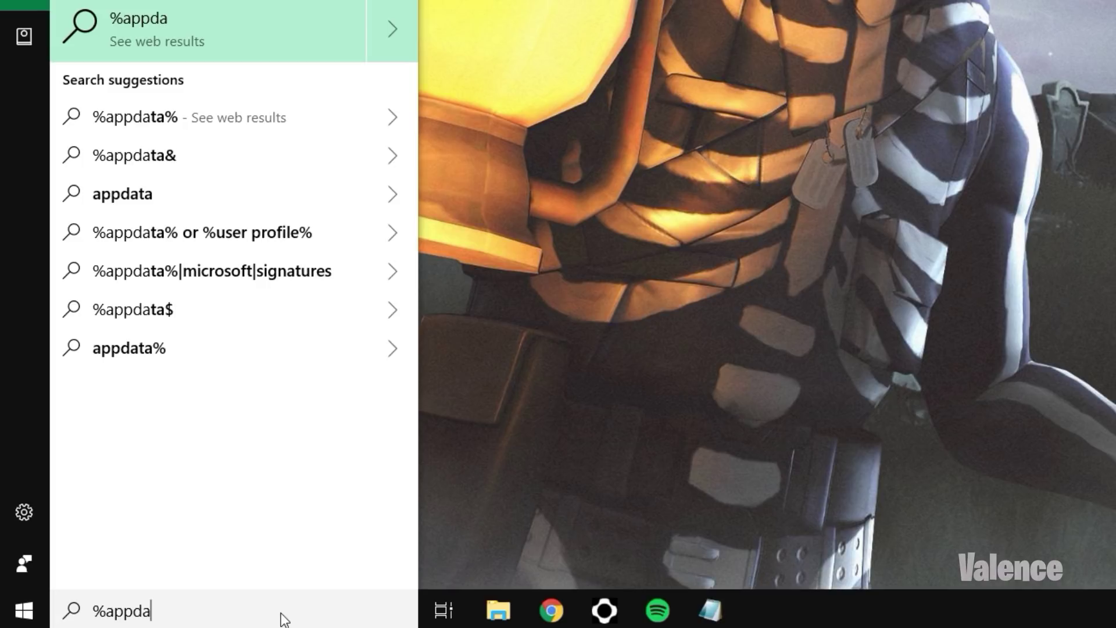
{"action": "type", "text": "ta%"}
{"action": "key", "text": "Return"}
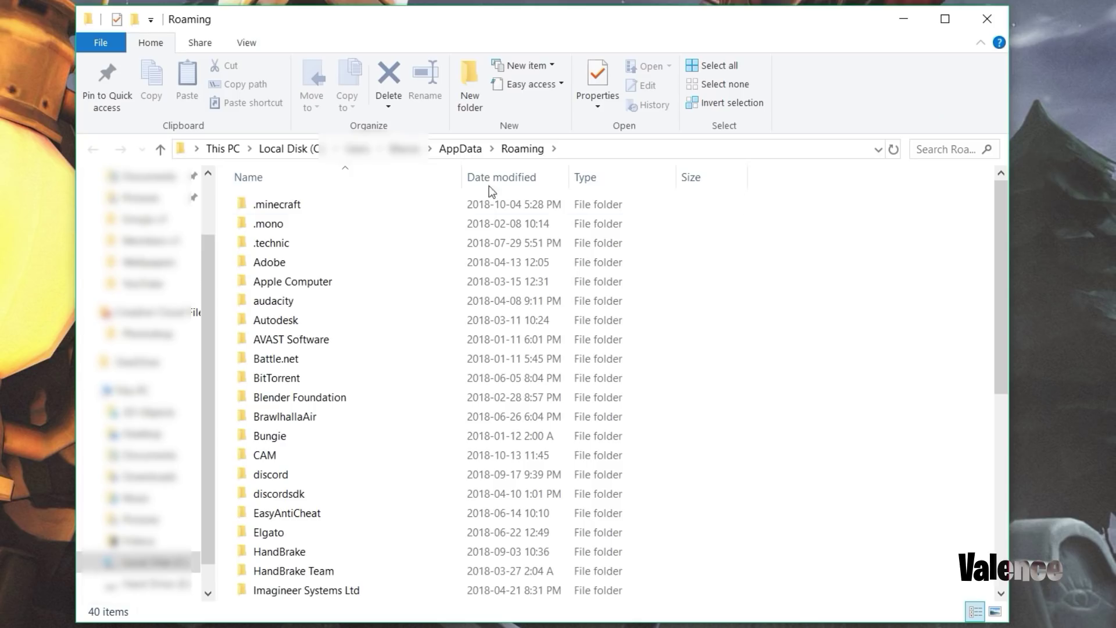
{"action": "left_click", "coordinate": [460, 149]}
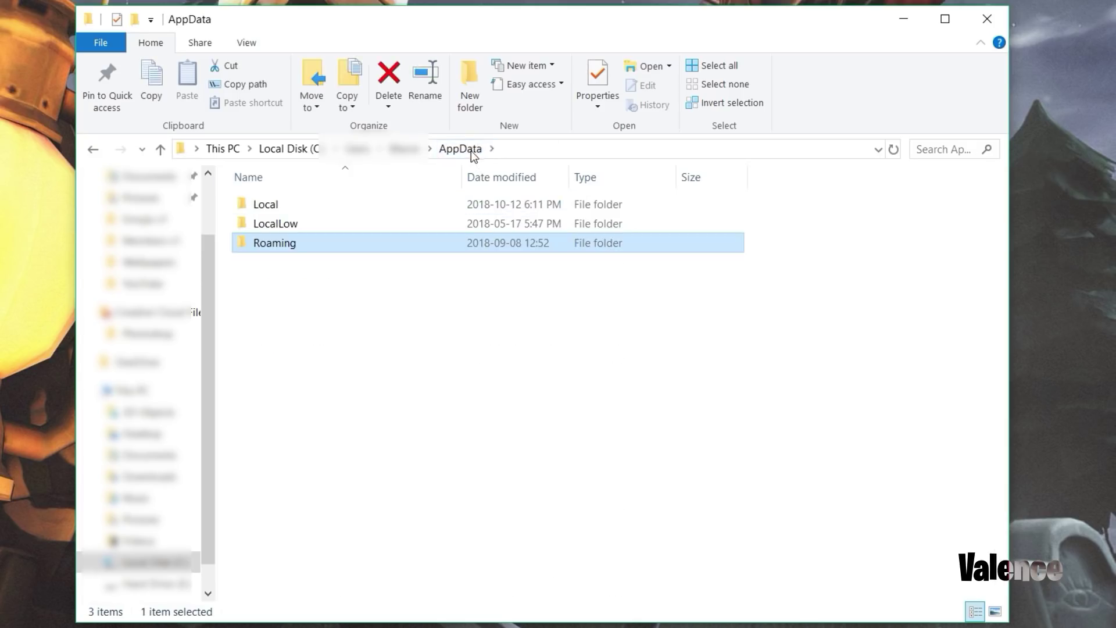
Open GameUserSettings from Local\FortniteGame\Saved\Config\WindowsClient in Notepad.
{"action": "double_click", "coordinate": [357, 204]}
{"action": "scroll", "coordinate": [473, 336], "scroll_direction": "down", "scroll_amount": 5}
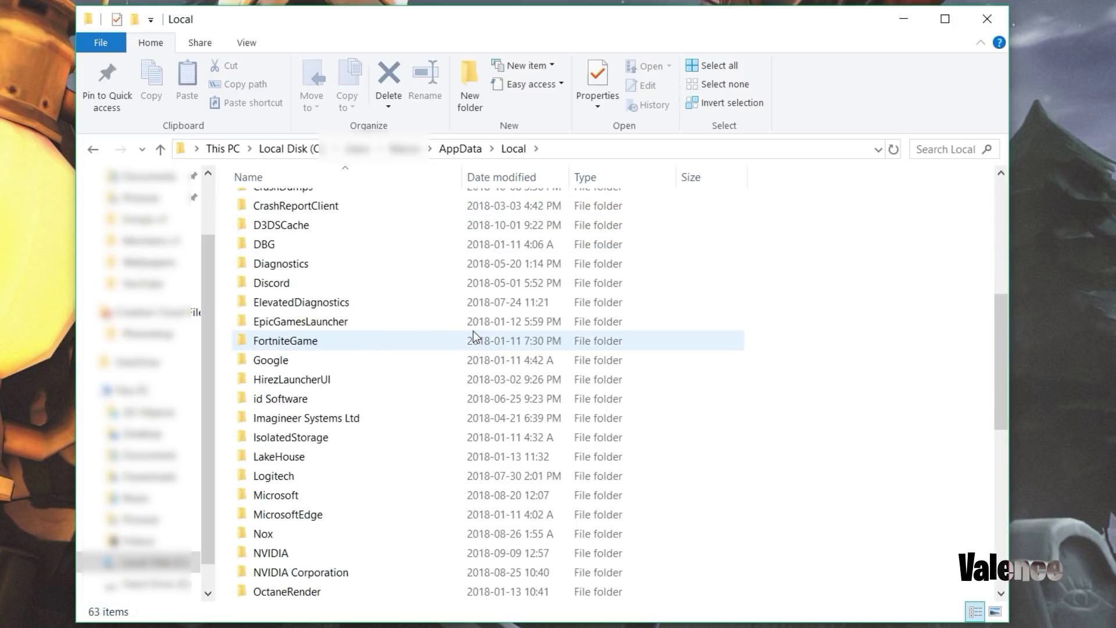
{"action": "double_click", "coordinate": [437, 341]}
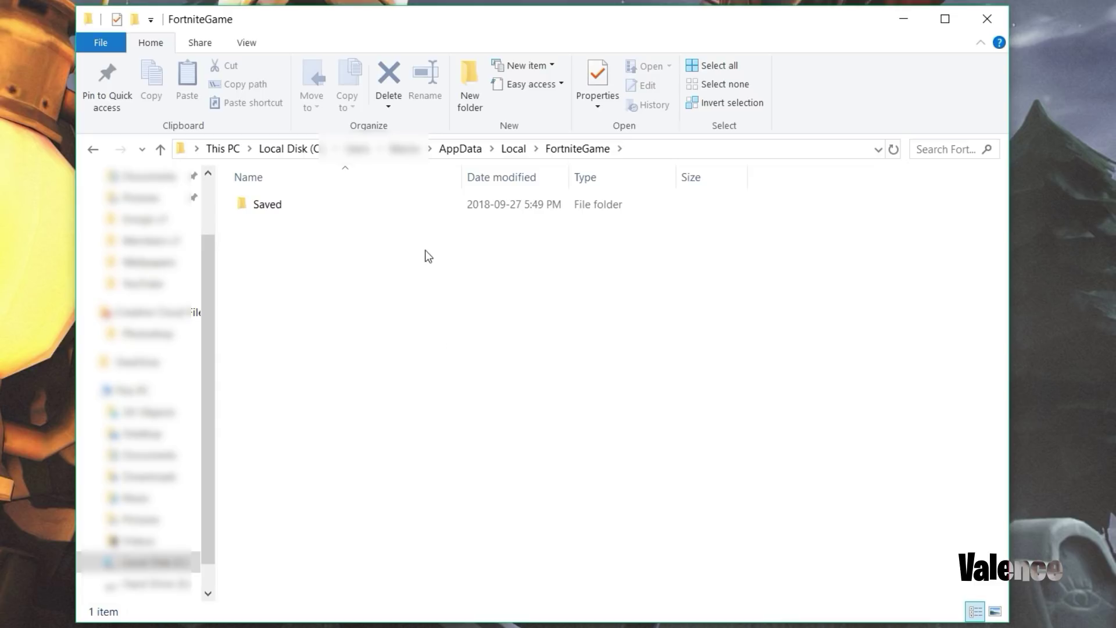
{"action": "double_click", "coordinate": [438, 210]}
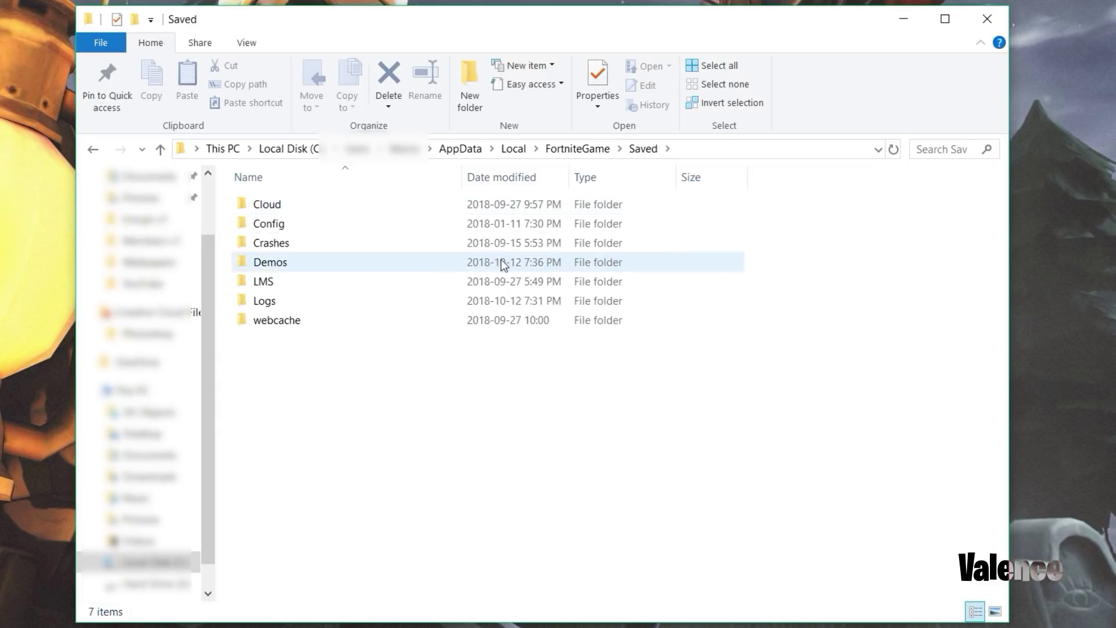
{"action": "double_click", "coordinate": [358, 222]}
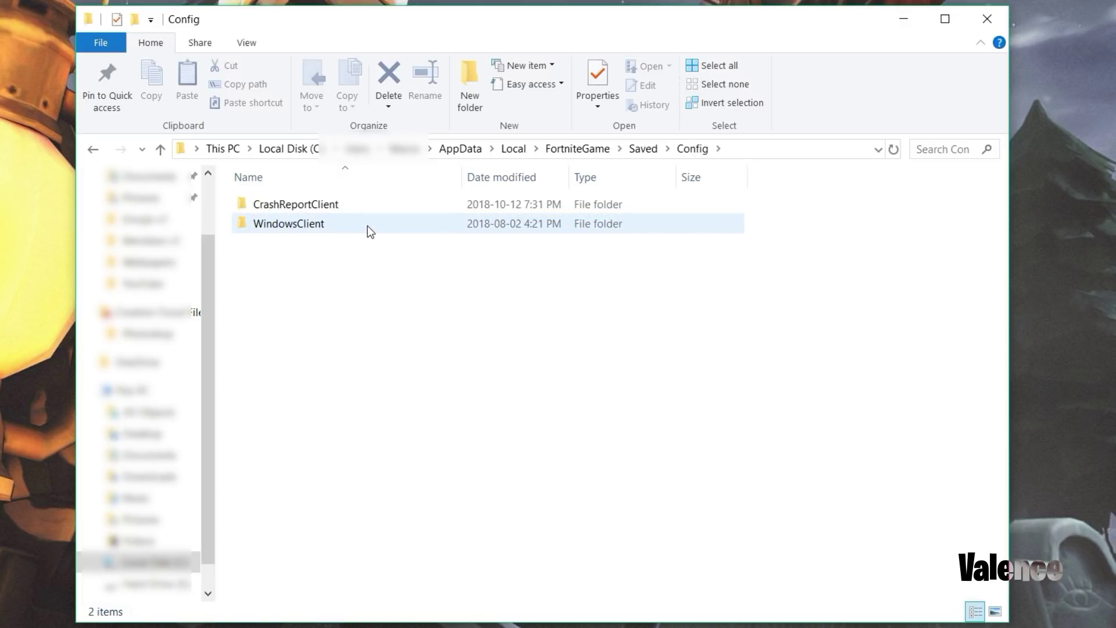
{"action": "double_click", "coordinate": [367, 225]}
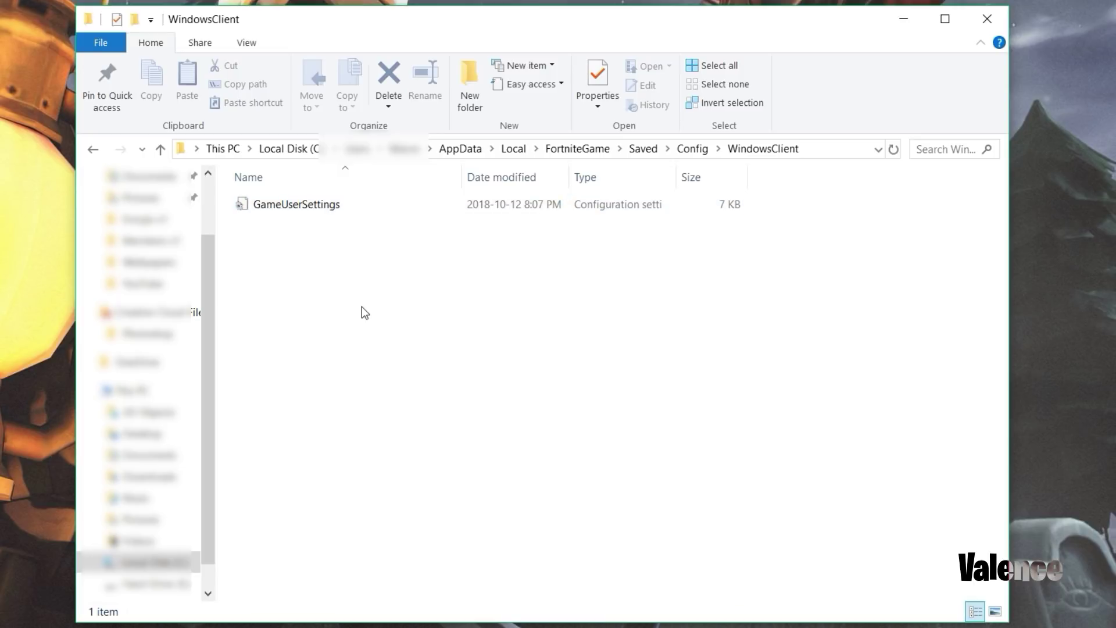
{"action": "double_click", "coordinate": [427, 206]}
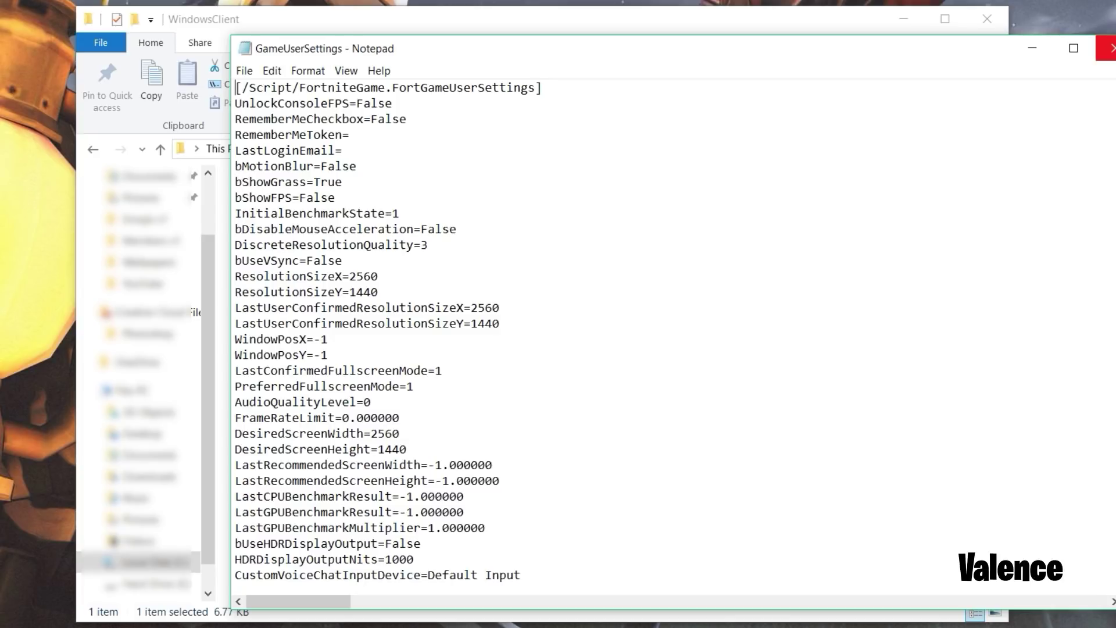
Replace bShowGrass's True value with False.
{"action": "left_click_drag", "start_coordinate": [321, 167], "coordinate": [368, 173]}
{"action": "left_click", "coordinate": [369, 174]}
{"action": "double_click", "coordinate": [304, 192]}
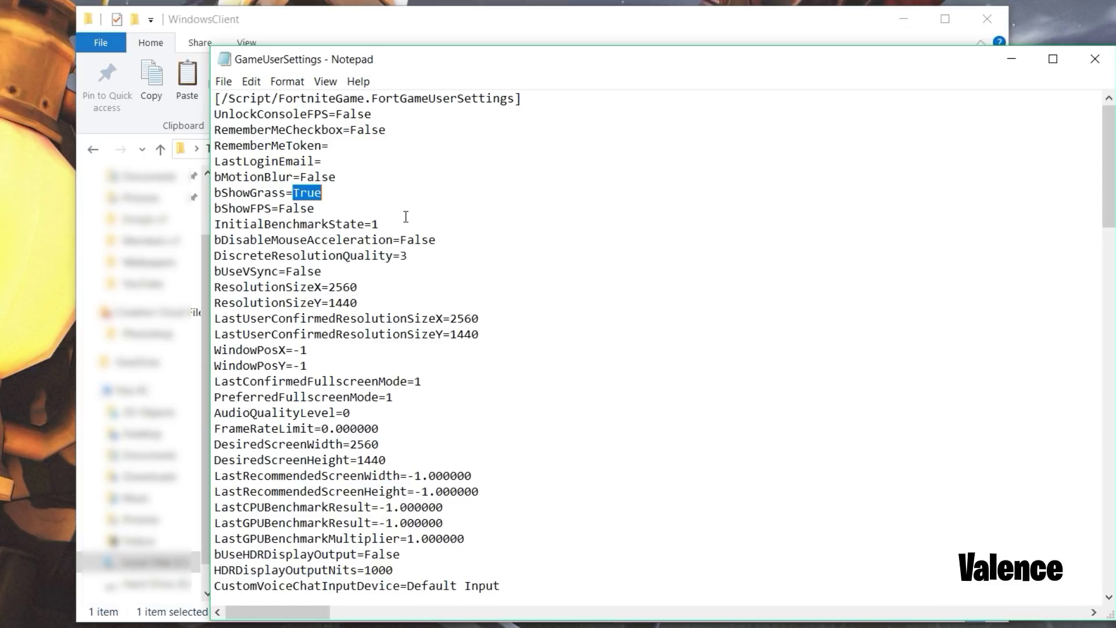
{"action": "type", "text": "False"}
Look over the bShowFPS, bUseVSync and ResolutionSize lines, ending after ResolutionSizeX.
{"action": "left_click_drag", "start_coordinate": [220, 210], "coordinate": [315, 209]}
{"action": "left_click", "coordinate": [326, 207]}
{"action": "left_click", "coordinate": [365, 220]}
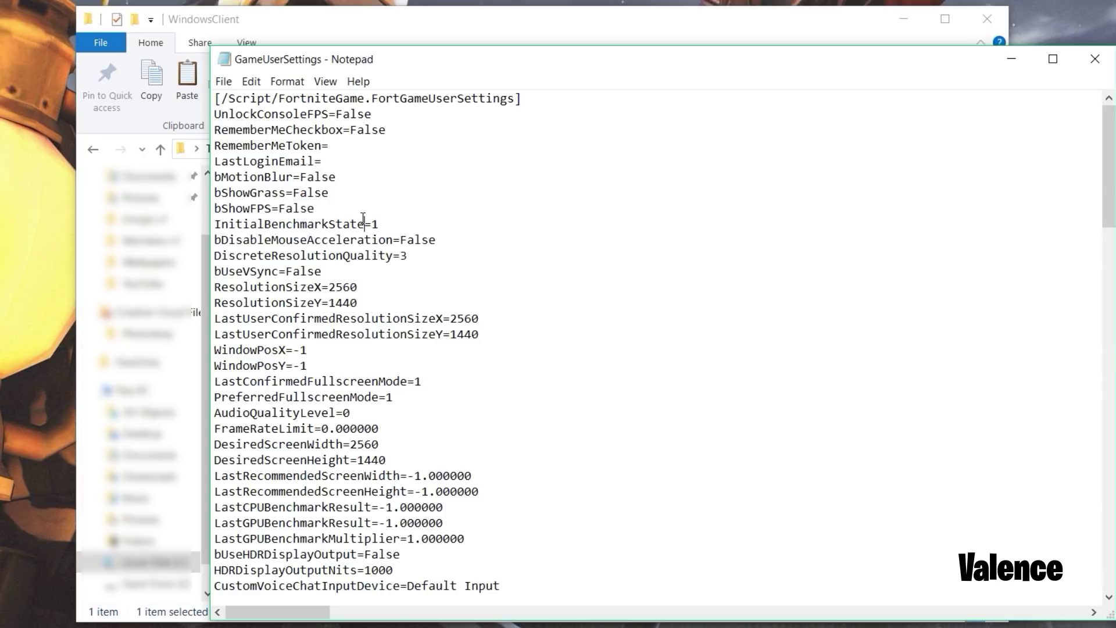
{"action": "scroll", "coordinate": [364, 229], "scroll_direction": "down", "scroll_amount": 1}
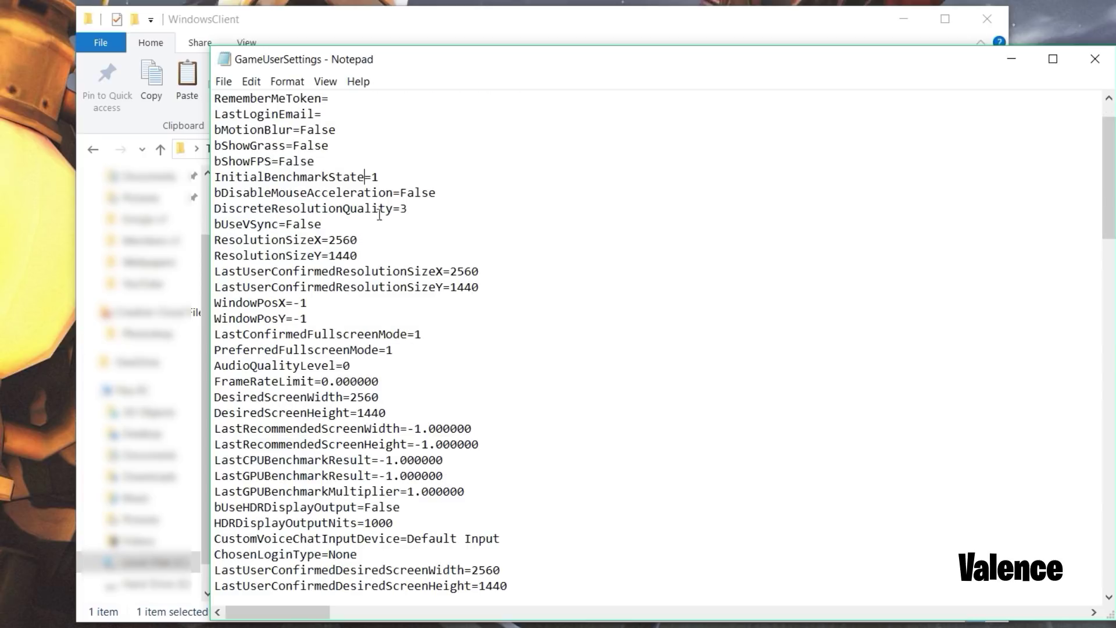
{"action": "left_click", "coordinate": [323, 225]}
{"action": "left_click_drag", "start_coordinate": [220, 224], "coordinate": [329, 222]}
{"action": "left_click", "coordinate": [329, 222]}
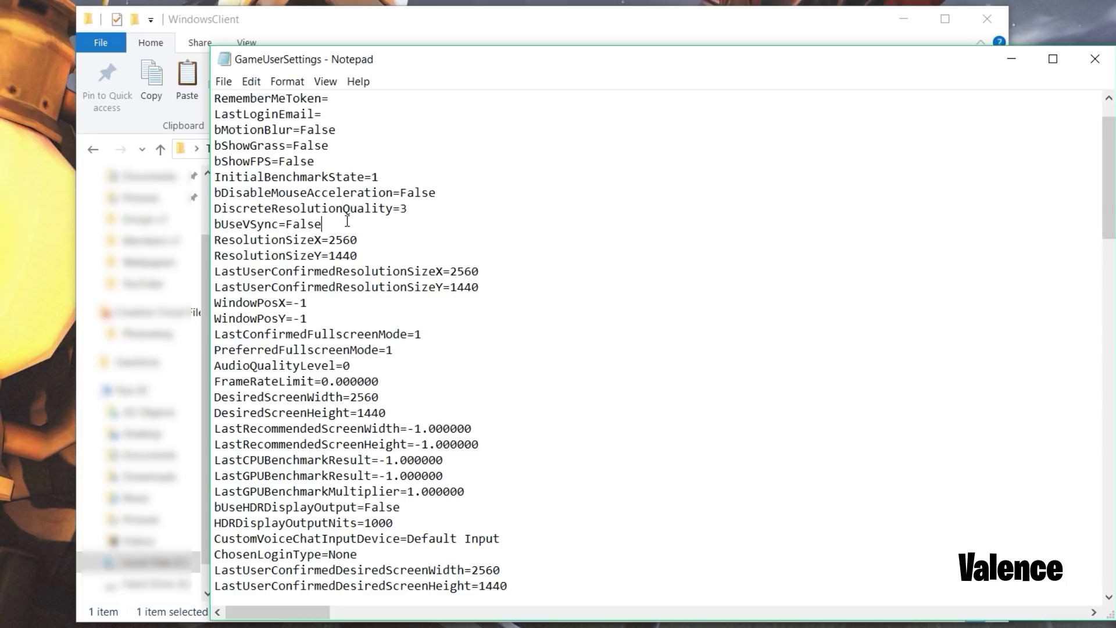
{"action": "left_click_drag", "start_coordinate": [245, 238], "coordinate": [351, 255]}
{"action": "left_click", "coordinate": [321, 240]}
Change ResolutionSize and LastUserConfirmedResolutionSize X/Y from 2560x1440 to 800x600.
{"action": "left_click_drag", "start_coordinate": [358, 240], "coordinate": [328, 240]}
{"action": "type", "text": "800"}
{"action": "left_click_drag", "start_coordinate": [359, 255], "coordinate": [328, 256]}
{"action": "type", "text": "600"}
{"action": "left_click", "coordinate": [418, 303]}
{"action": "left_click_drag", "start_coordinate": [450, 271], "coordinate": [490, 272]}
{"action": "type", "text": "800"}
{"action": "left_click_drag", "start_coordinate": [451, 287], "coordinate": [485, 289]}
{"action": "type", "text": "600"}
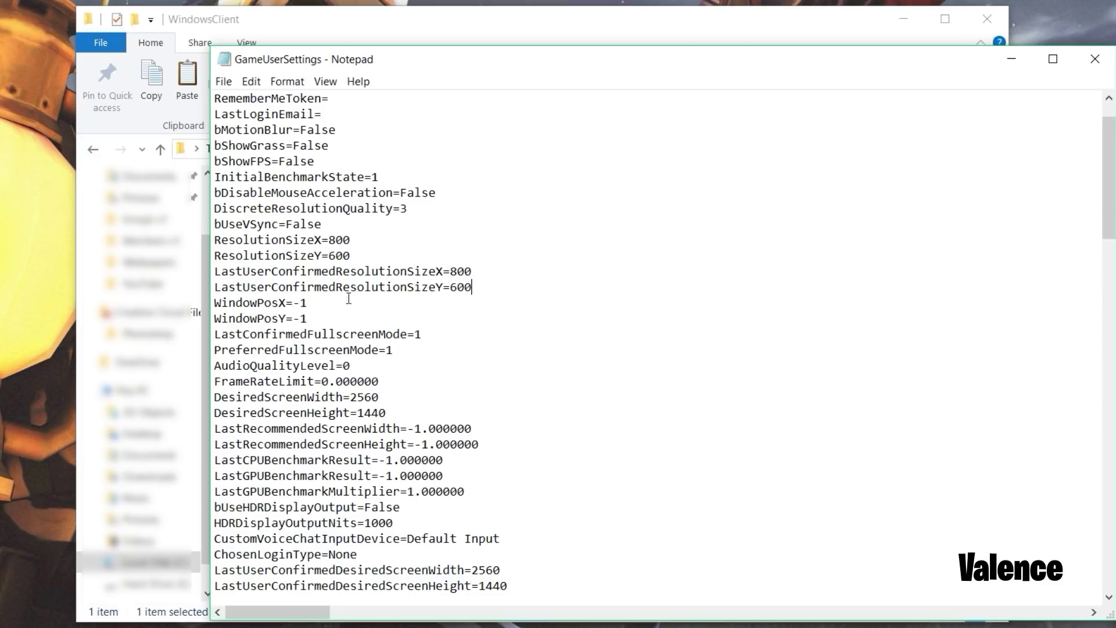
Change DesiredScreen and LastUserConfirmedDesiredScreen Width/Height from 2560x1440 to 800x600.
{"action": "scroll", "coordinate": [323, 301], "scroll_direction": "down", "scroll_amount": 2}
{"action": "left_click_drag", "start_coordinate": [350, 302], "coordinate": [400, 303]}
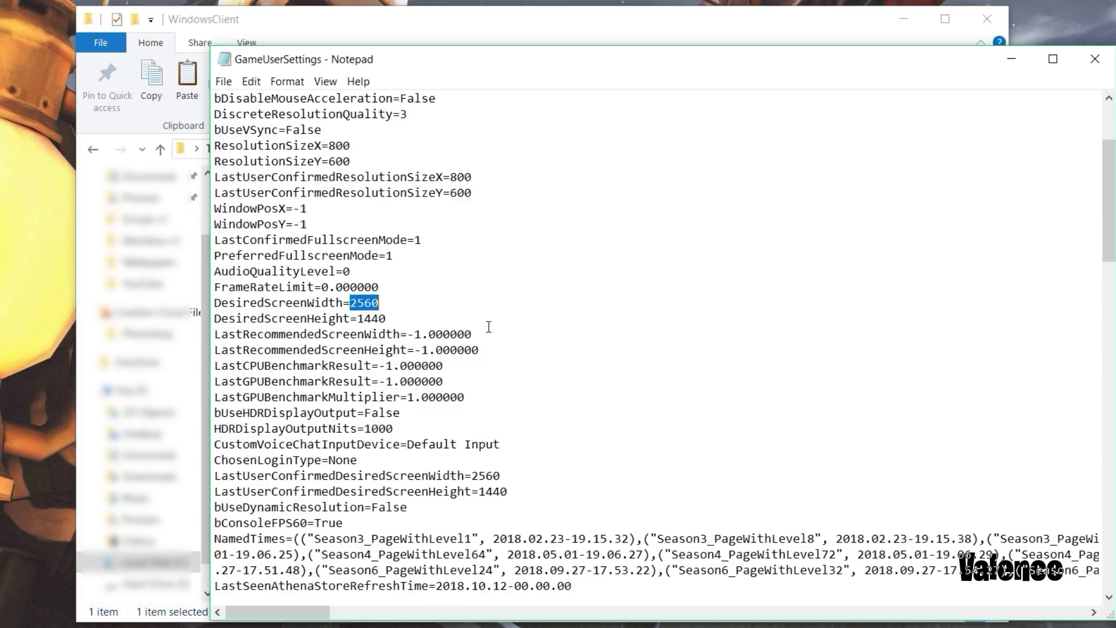
{"action": "type", "text": "800"}
{"action": "left_click_drag", "start_coordinate": [360, 317], "coordinate": [386, 318]}
{"action": "type", "text": "600"}
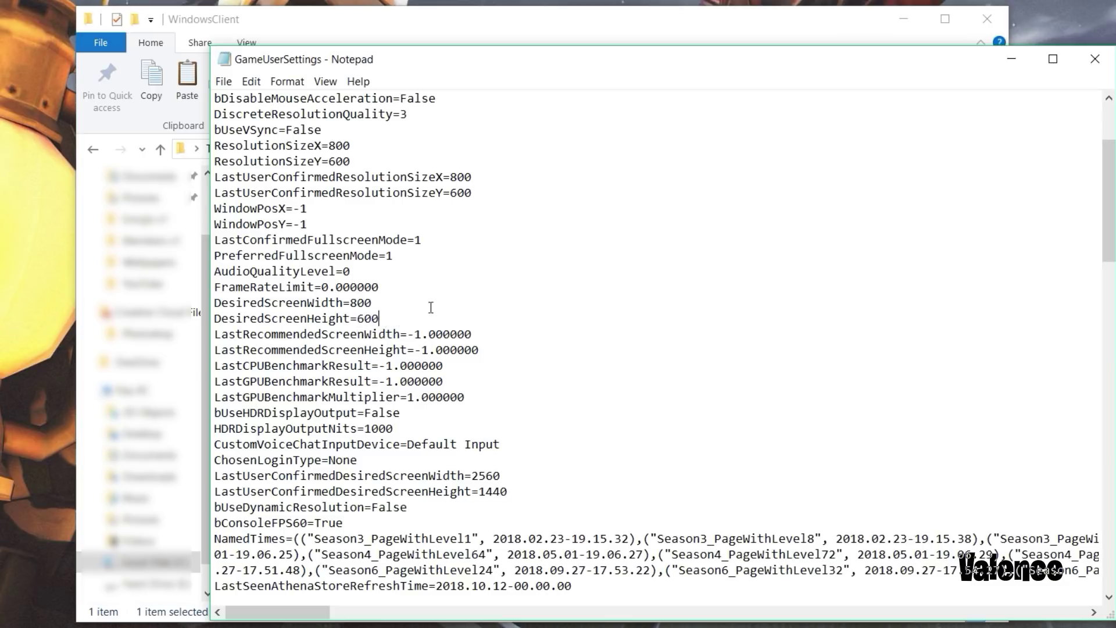
{"action": "scroll", "coordinate": [430, 308], "scroll_direction": "down", "scroll_amount": 3}
{"action": "left_click_drag", "start_coordinate": [471, 333], "coordinate": [501, 334]}
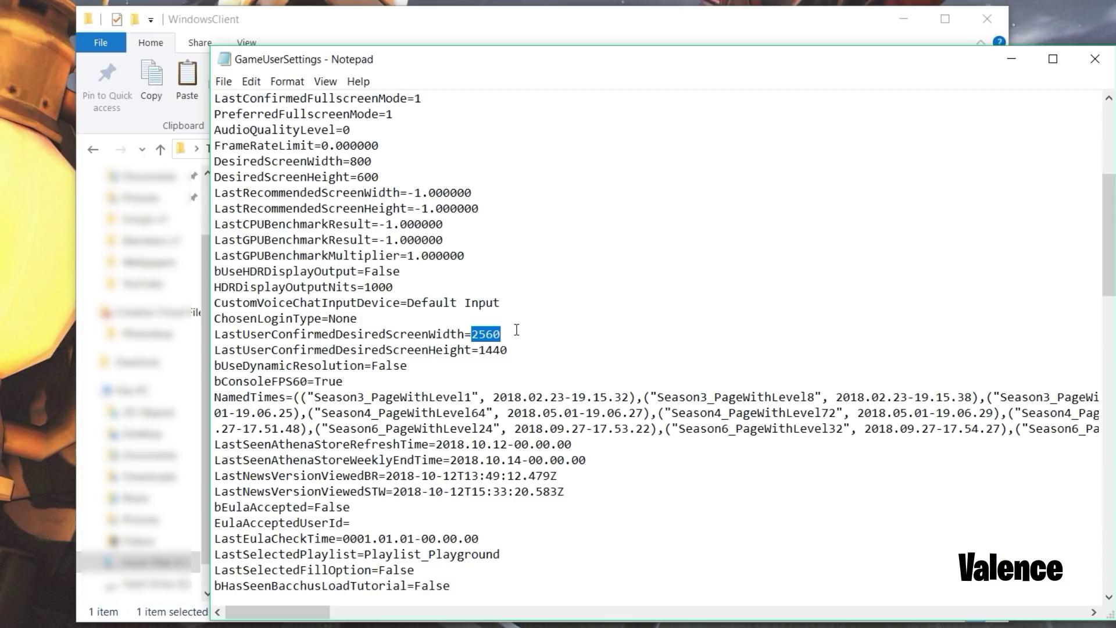
{"action": "type", "text": "800"}
{"action": "left_click_drag", "start_coordinate": [479, 351], "coordinate": [514, 351]}
{"action": "type", "text": "600"}
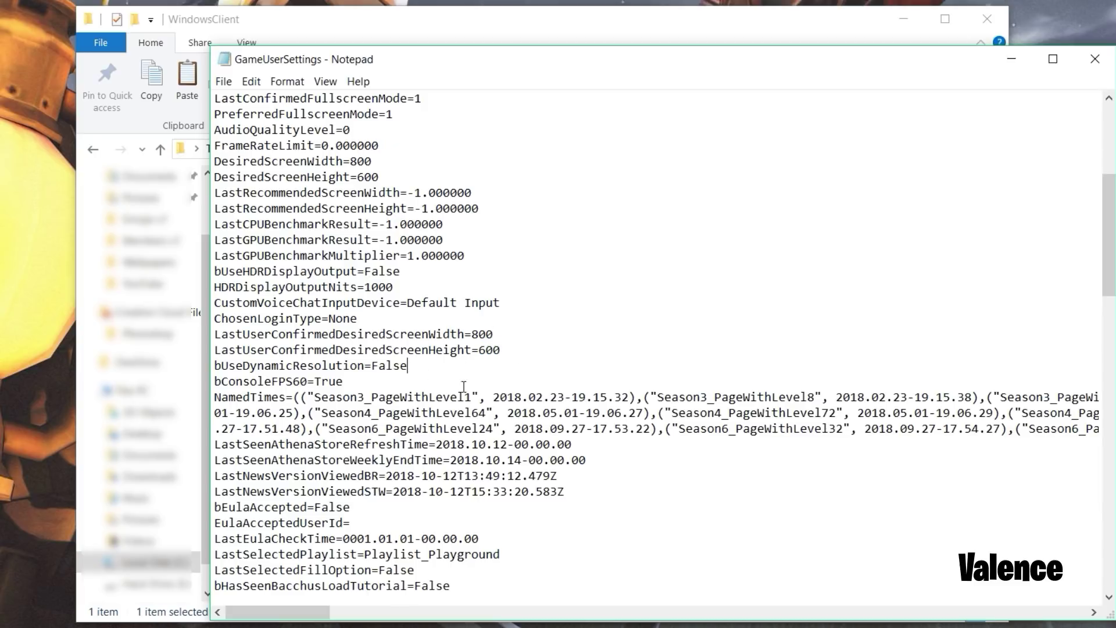
{"action": "scroll", "coordinate": [464, 387], "scroll_direction": "down", "scroll_amount": 20}
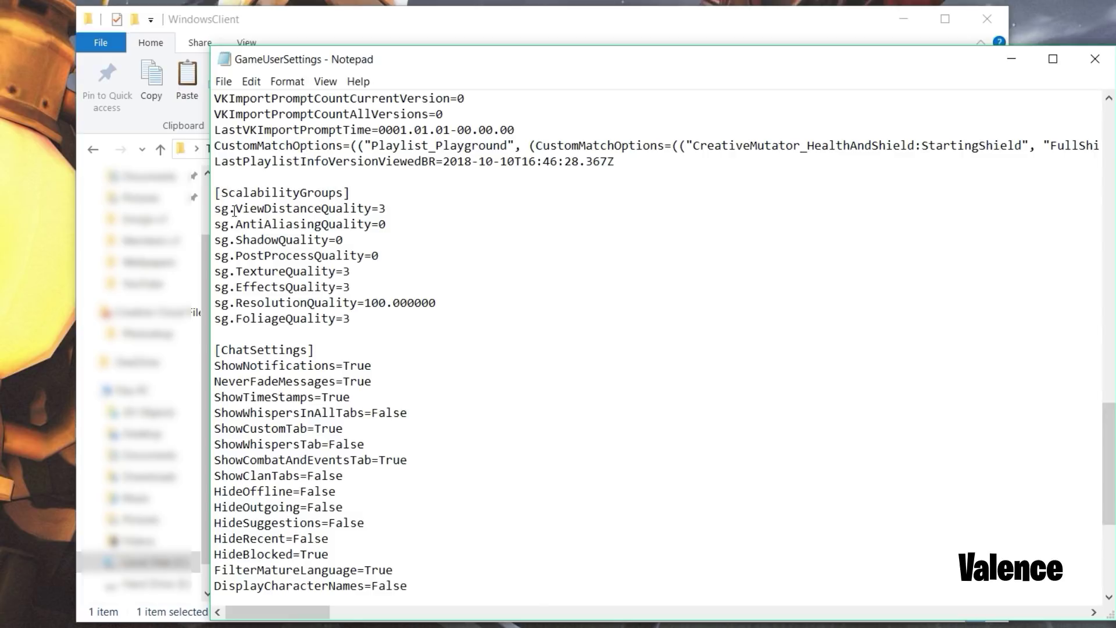
Set ViewDistanceQuality to 1, TextureQuality and EffectsQuality to 0, ResolutionQuality to 25.
{"action": "double_click", "coordinate": [384, 207]}
{"action": "type", "text": "1"}
{"action": "scroll", "coordinate": [345, 267], "scroll_direction": "down", "scroll_amount": 1}
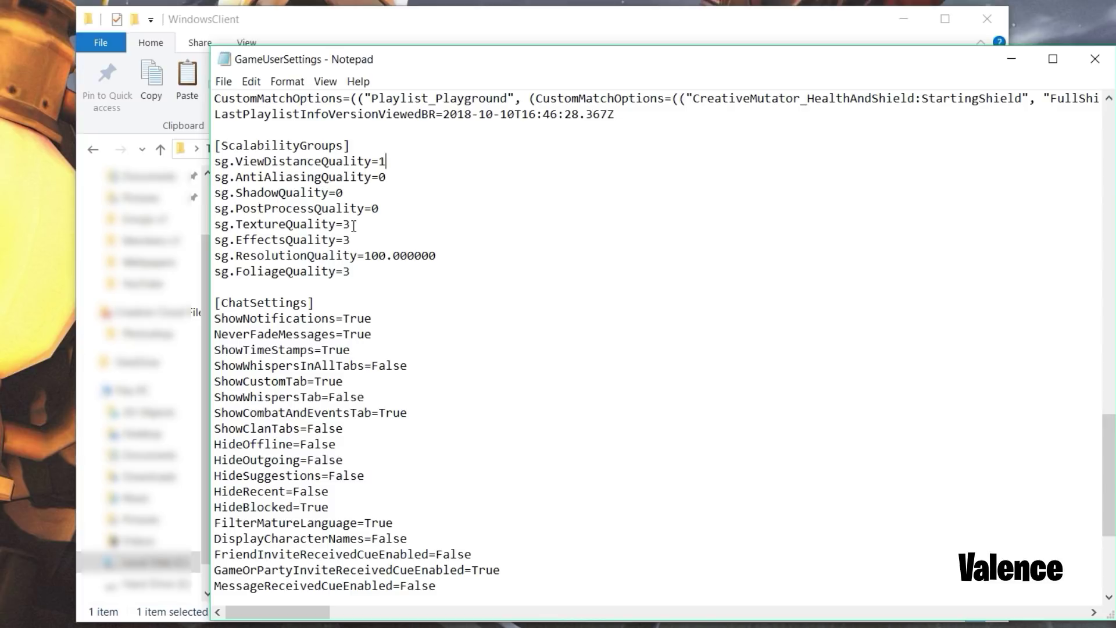
{"action": "left_click_drag", "start_coordinate": [354, 226], "coordinate": [343, 226]}
{"action": "type", "text": "0"}
{"action": "left_click_drag", "start_coordinate": [354, 239], "coordinate": [343, 240]}
{"action": "type", "text": "0"}
{"action": "left_click_drag", "start_coordinate": [365, 256], "coordinate": [439, 255]}
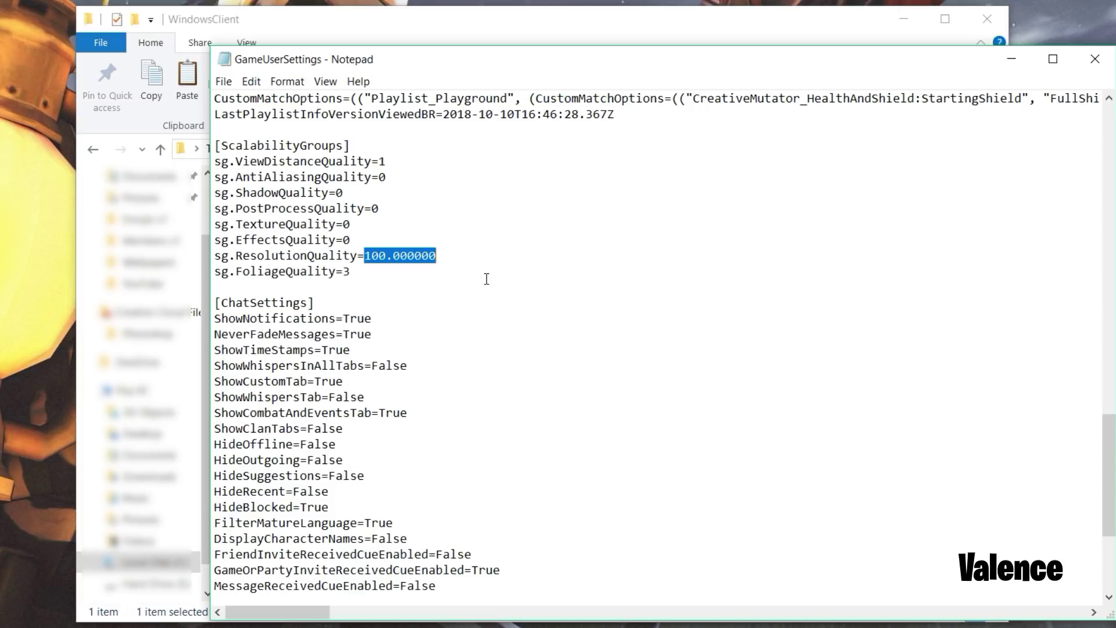
{"action": "type", "text": "25"}
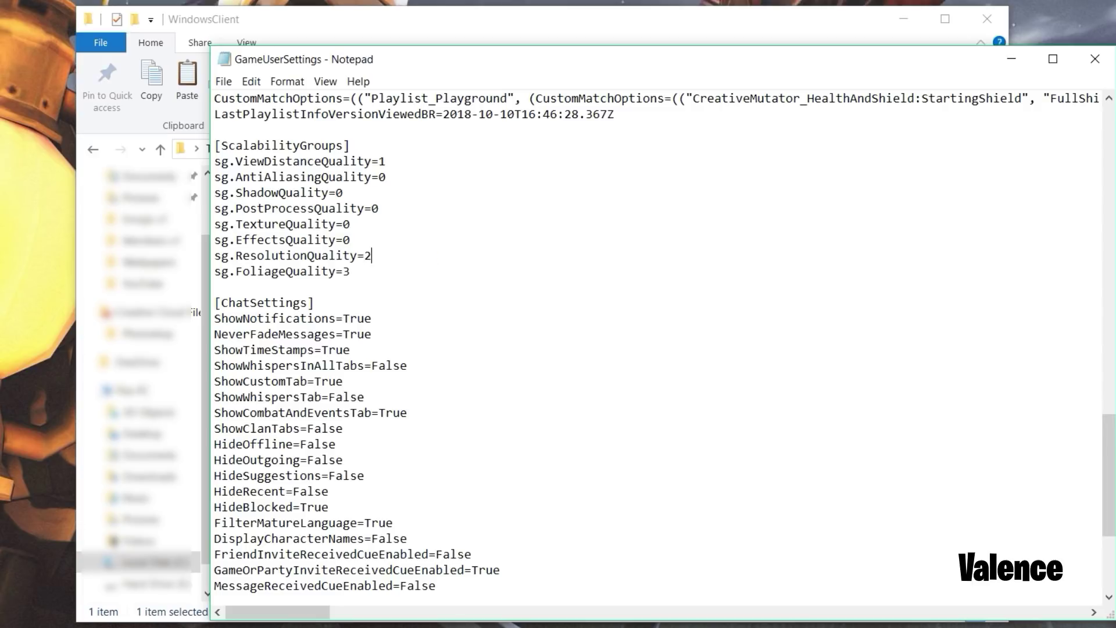
{"action": "double_click", "coordinate": [351, 271]}
Set FoliageQuality to 0, then close Notepad and save GameUserSettings.
{"action": "type", "text": "0"}
{"action": "left_click", "coordinate": [461, 313]}
{"action": "scroll", "coordinate": [461, 314], "scroll_direction": "up", "scroll_amount": 12}
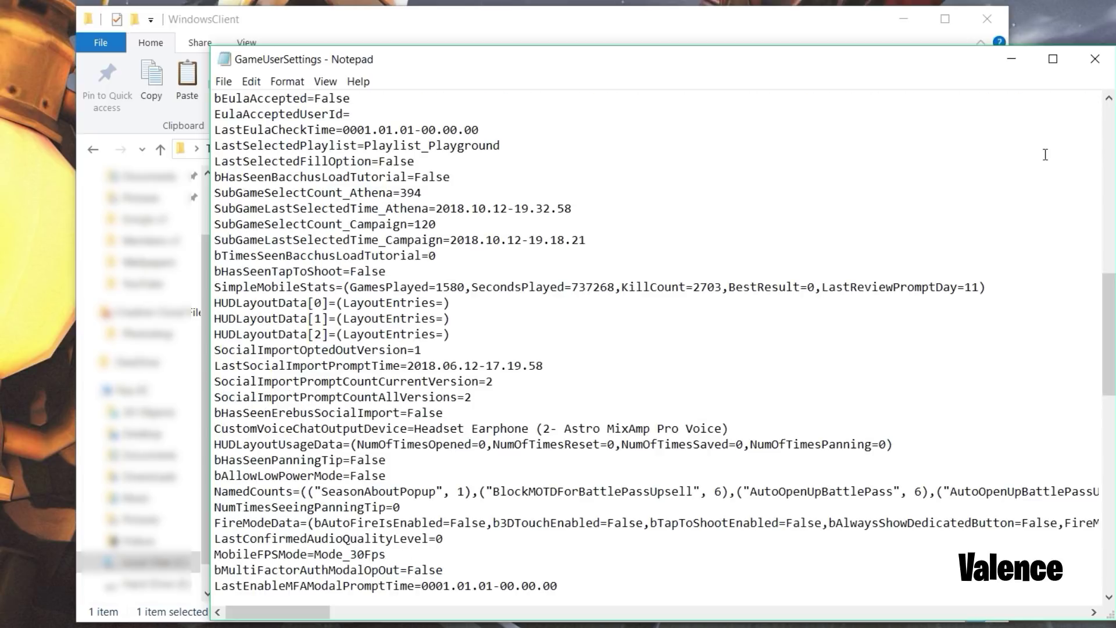
{"action": "left_click", "coordinate": [1094, 58]}
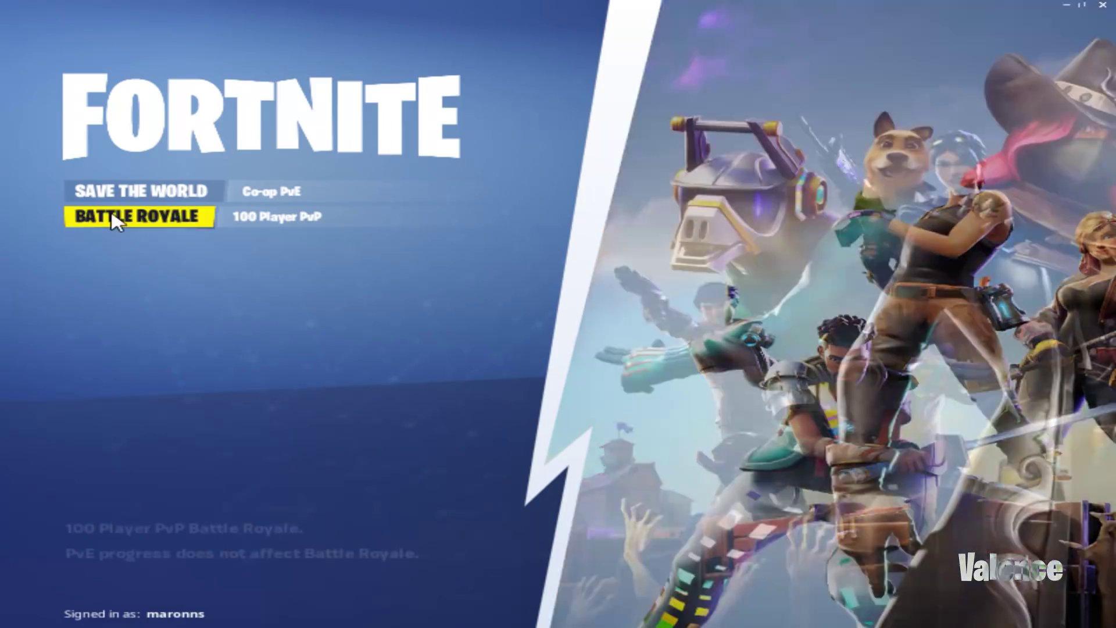
Enter Battle Royale, check the Battle Pass and Challenges tabs, then return to the Lobby.
{"action": "left_click", "coordinate": [114, 216]}
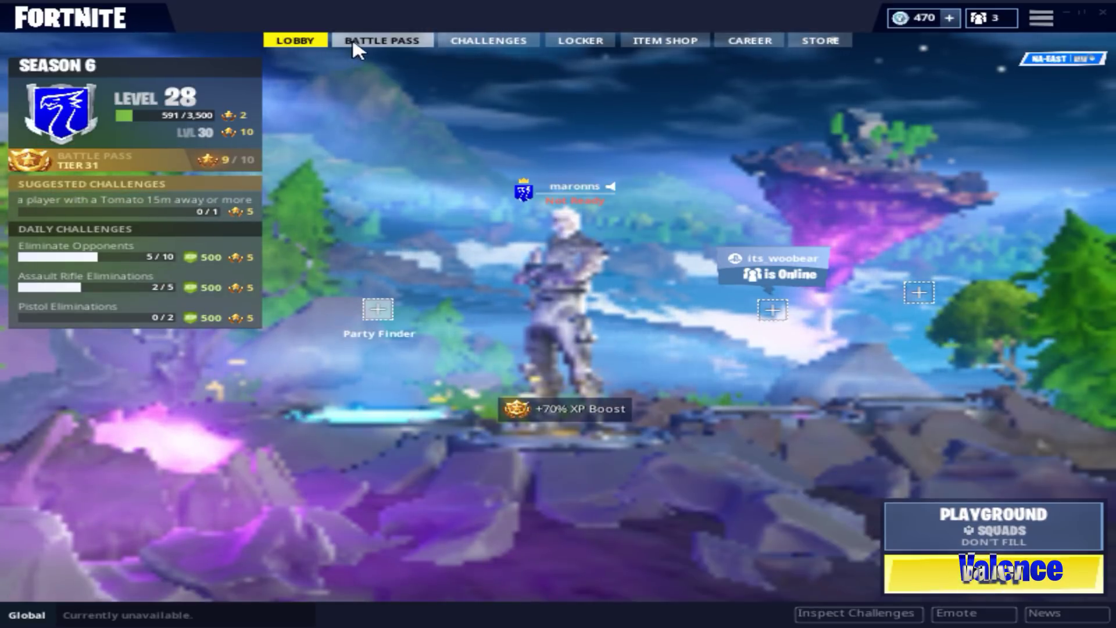
{"action": "left_click", "coordinate": [380, 41]}
{"action": "left_click", "coordinate": [507, 46]}
{"action": "left_click", "coordinate": [282, 43]}
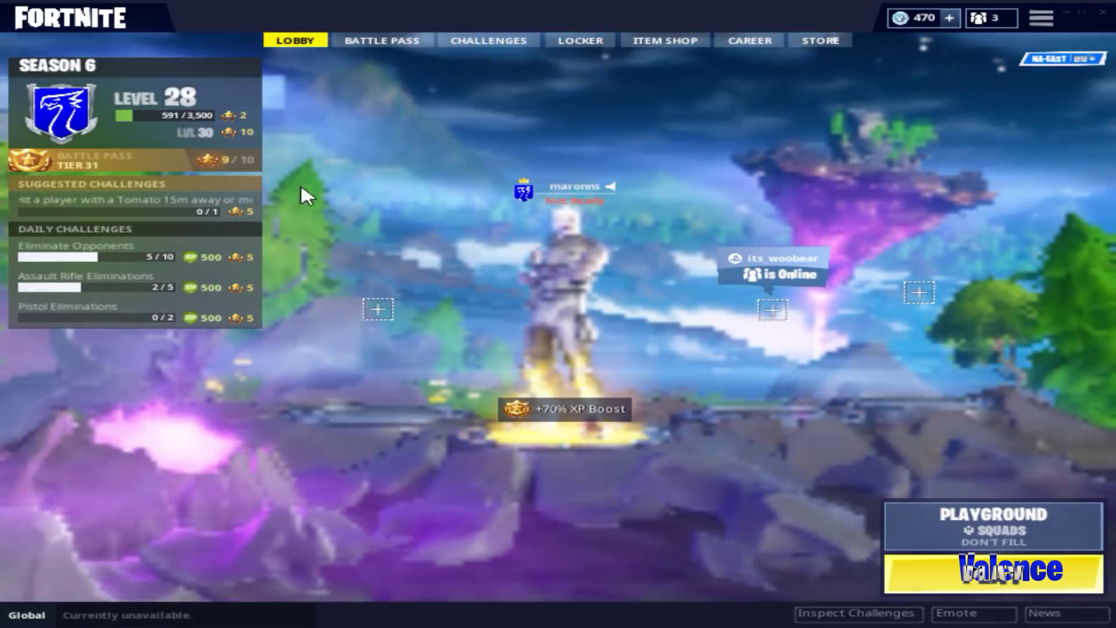